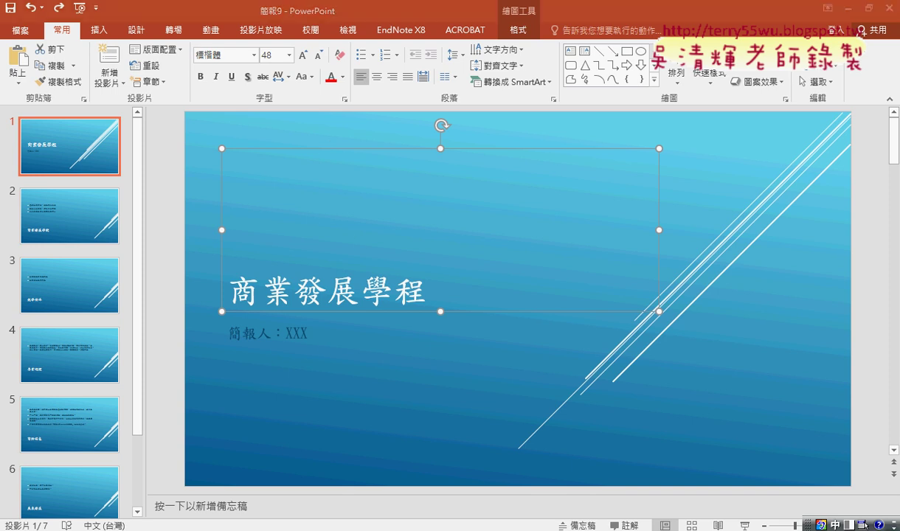
Check the instructions PDF, then set the slide 1 title 商業發展學程 to 72 pt
left_click(197, 446)
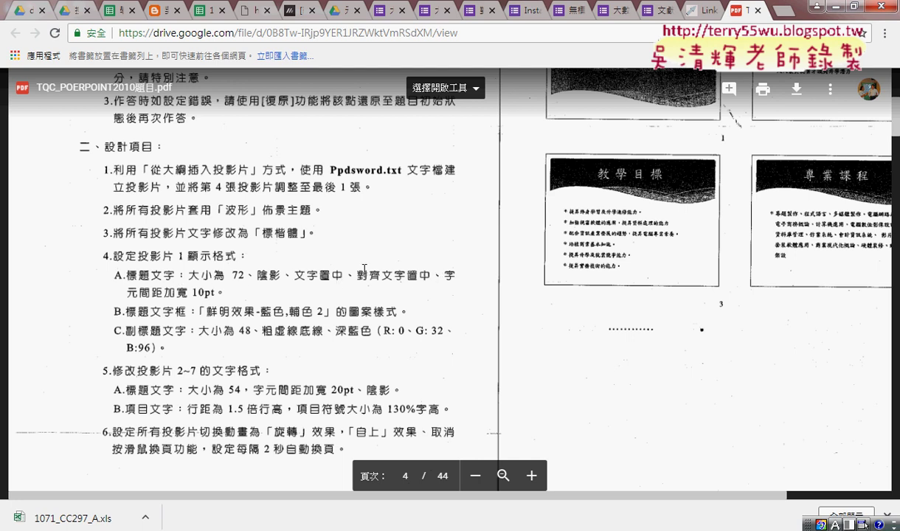
left_click(815, 6)
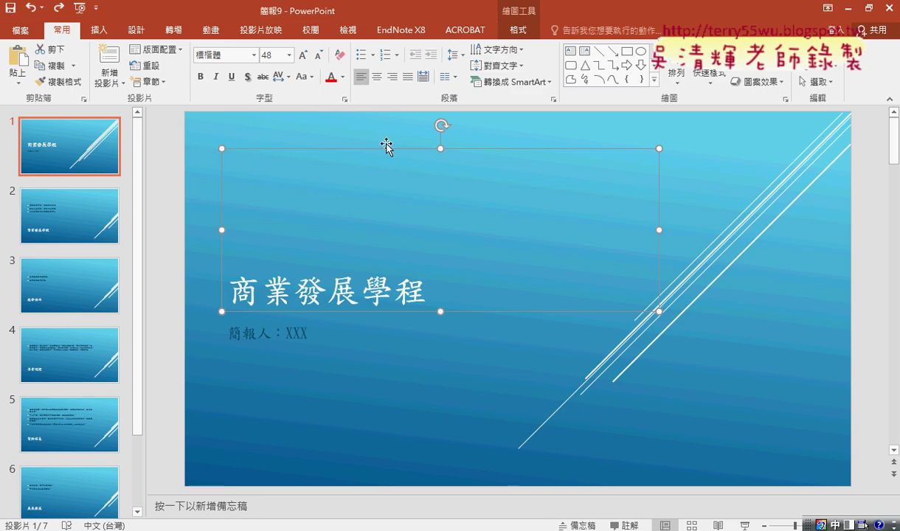
left_click(291, 62)
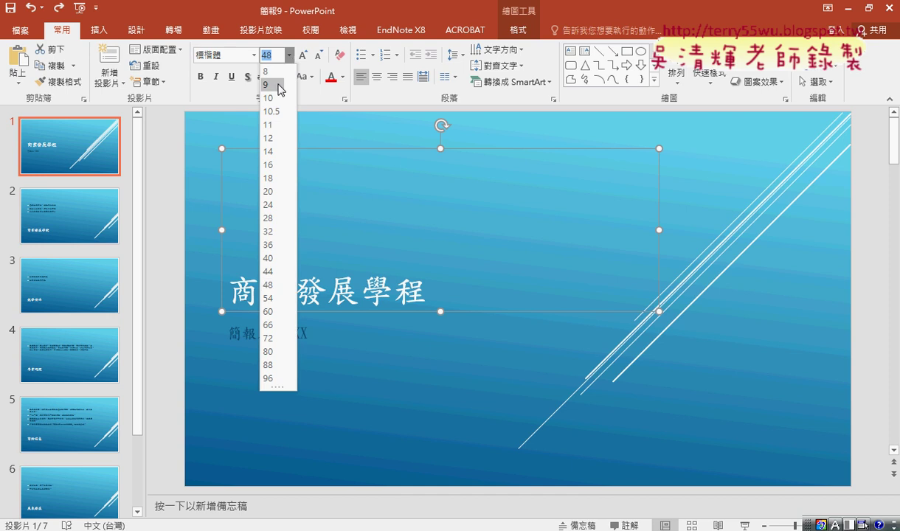
left_click(271, 338)
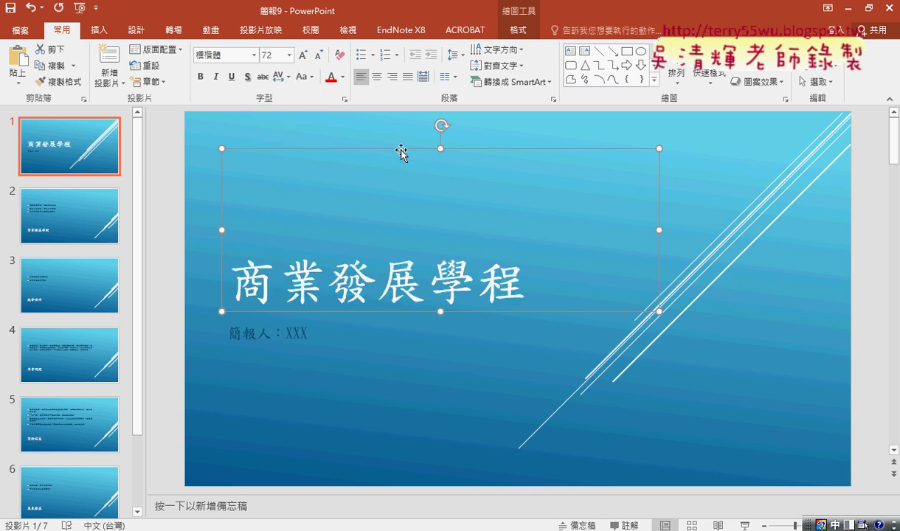
Centre the title horizontally and vertically (Middle) in its box, then recheck the instructions PDF
left_click(378, 81)
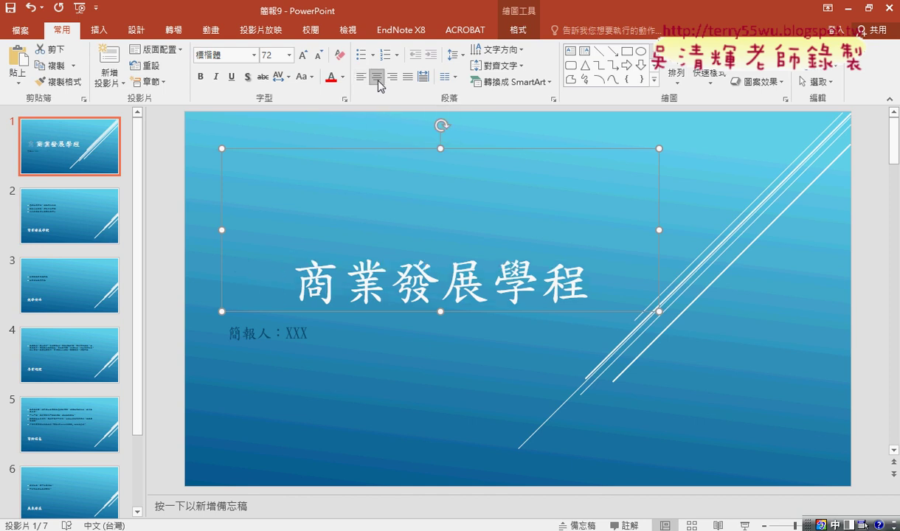
left_click(499, 67)
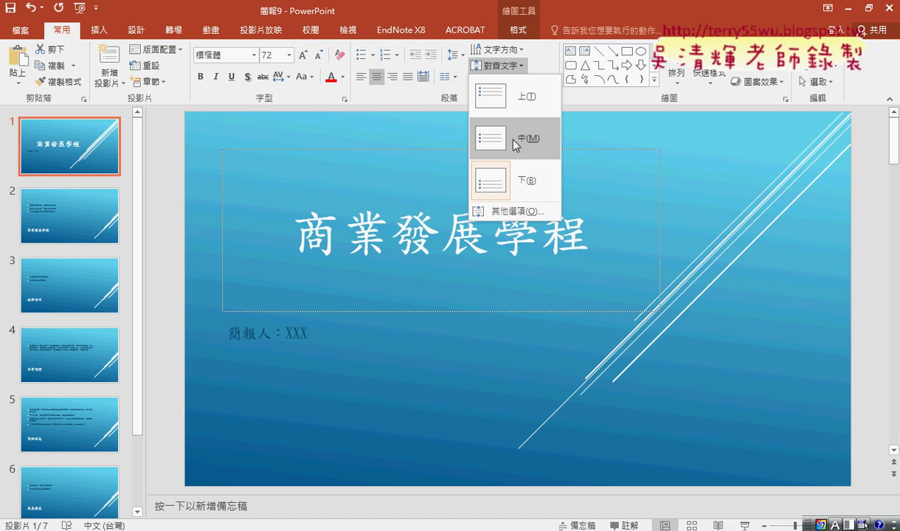
left_click(515, 140)
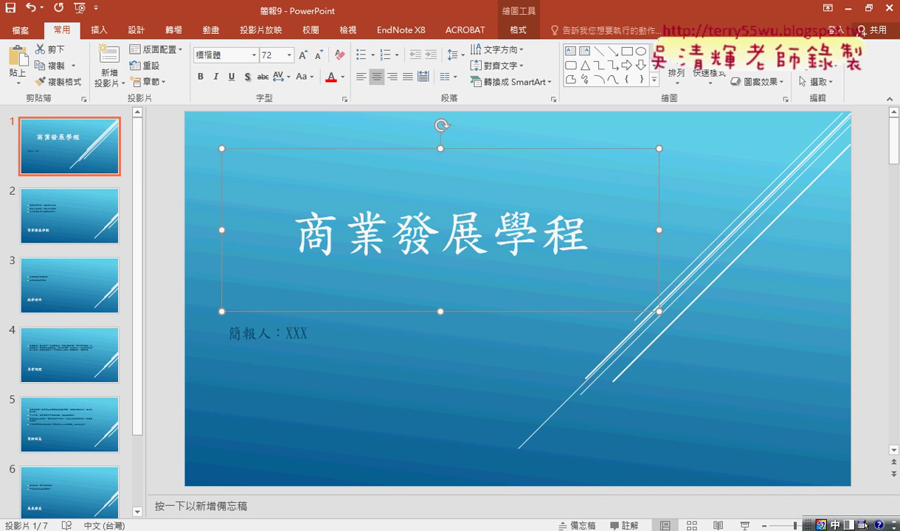
key("alt+Tab")
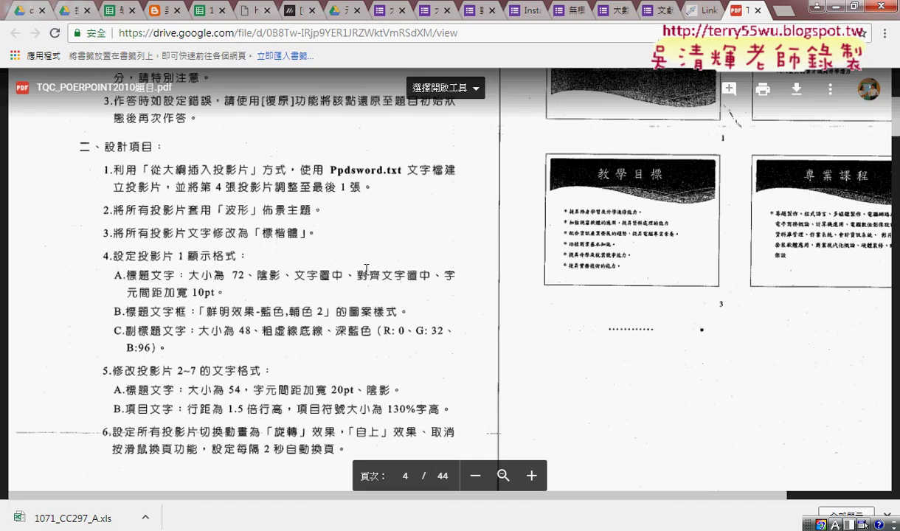
left_click(838, 7)
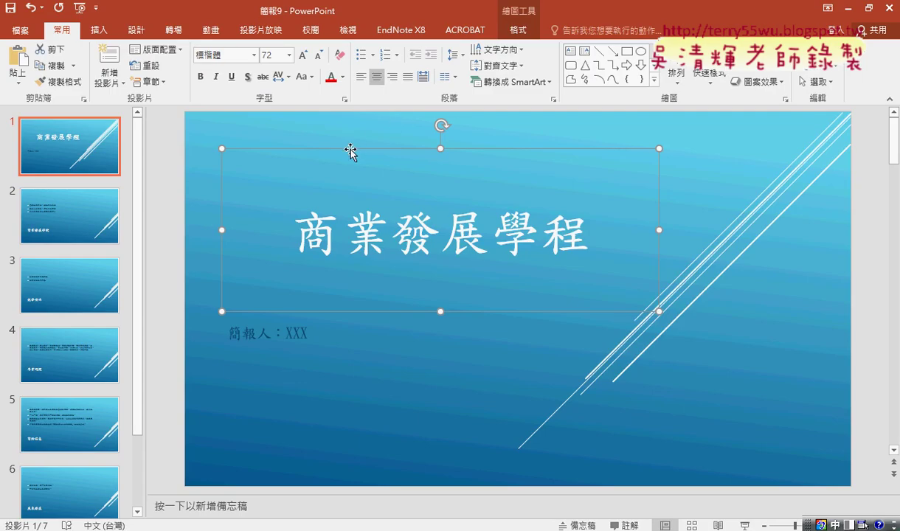
Apply a text shadow to the title
left_click(246, 80)
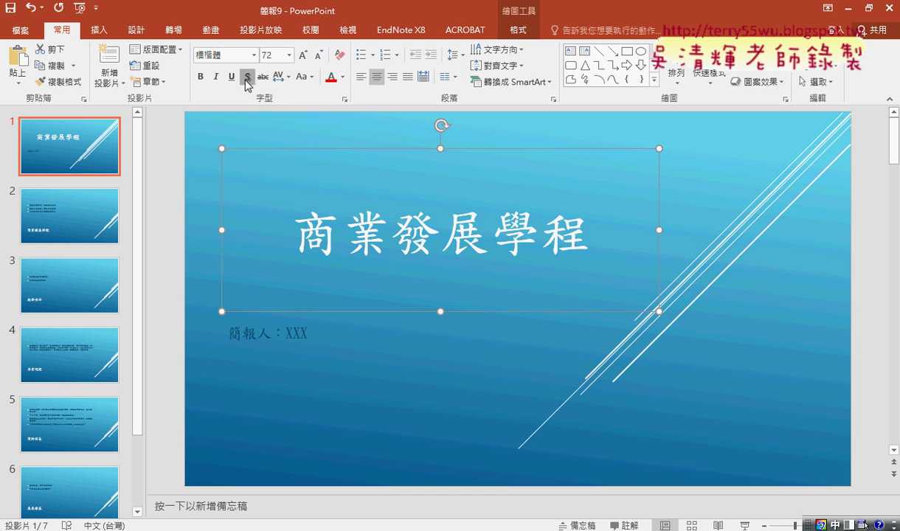
left_click(247, 78)
left_click(246, 79)
left_click(246, 79)
left_click(246, 79)
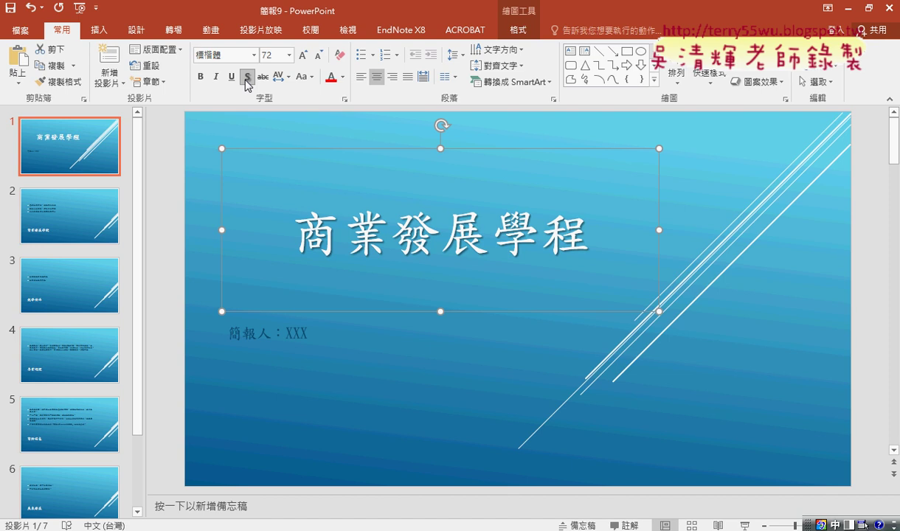
Set the title's character spacing to Expanded by 10 pt
left_click(344, 98)
left_click(357, 154)
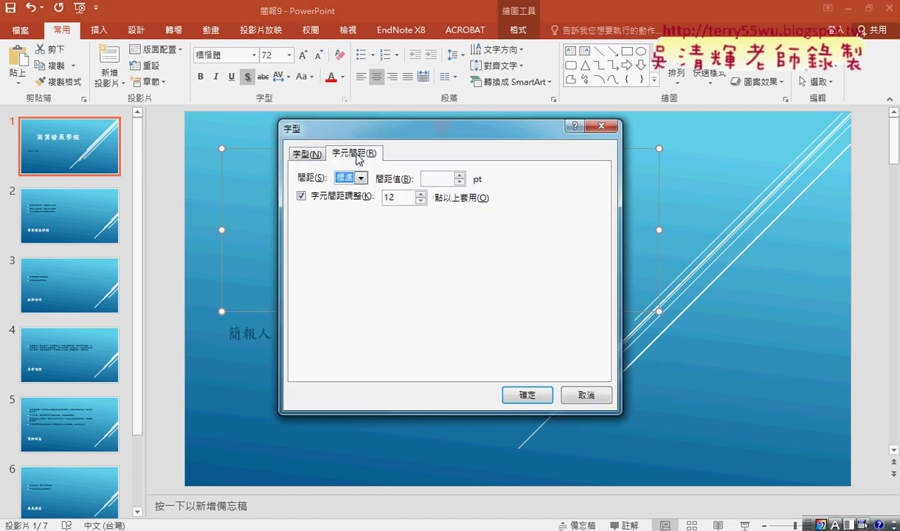
left_click(360, 178)
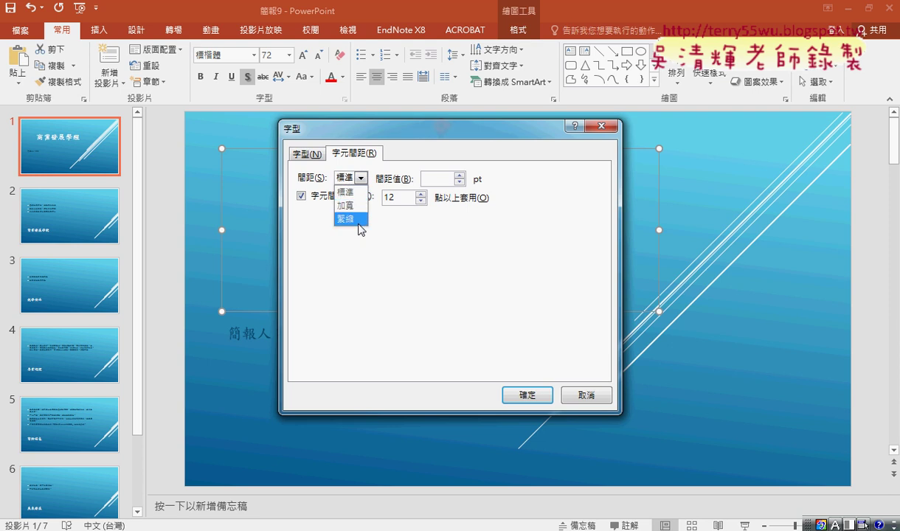
left_click(347, 205)
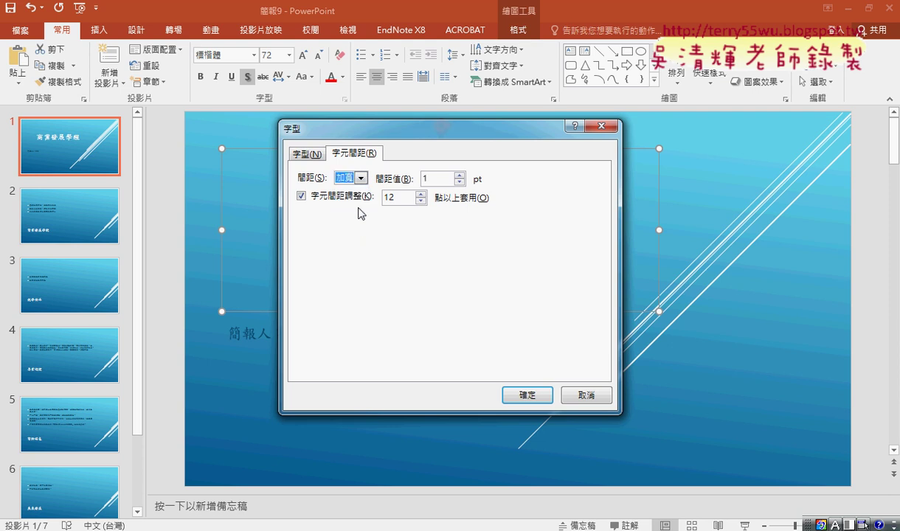
left_click(446, 180)
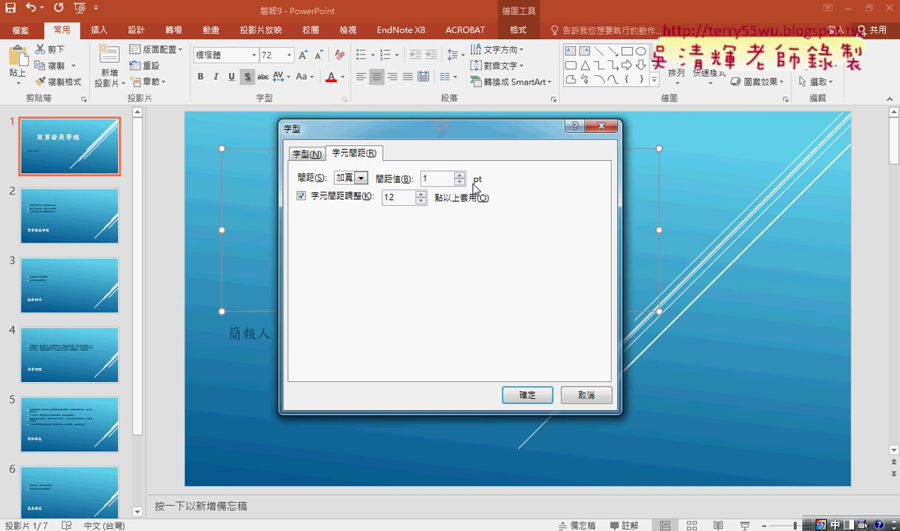
left_click_drag(437, 126, 431, 259)
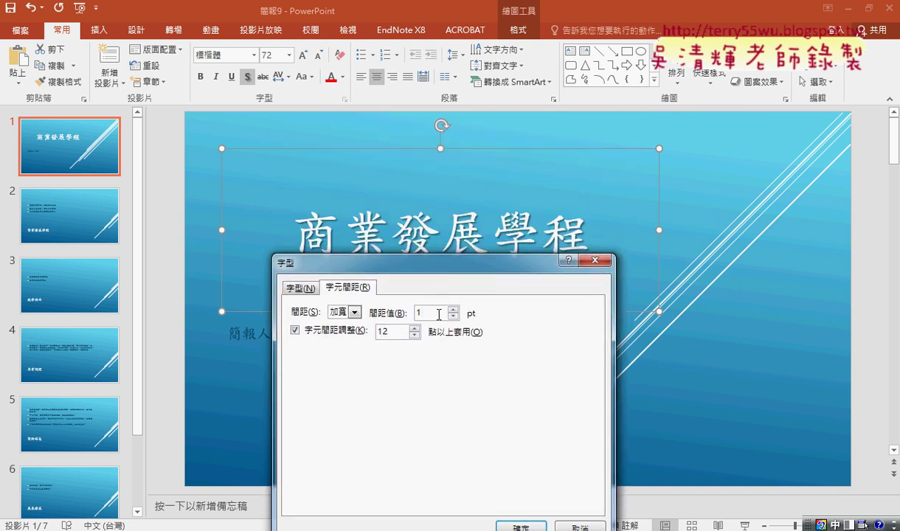
type("0")
left_click(518, 526)
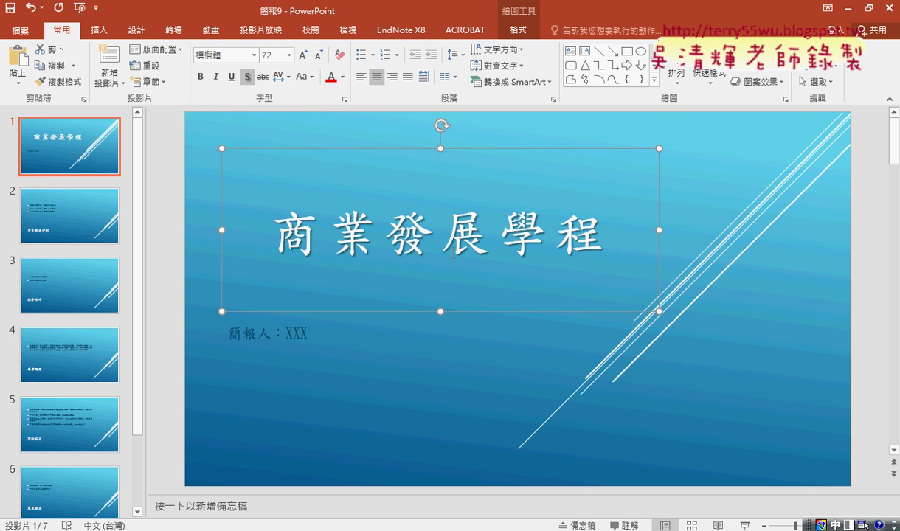
Increase the title's expanded character spacing to 20 pt
left_click(287, 77)
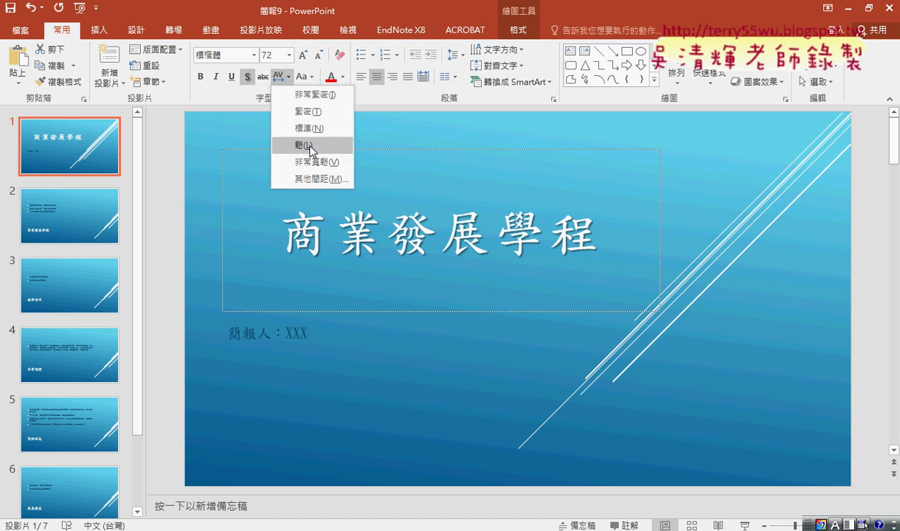
left_click(299, 177)
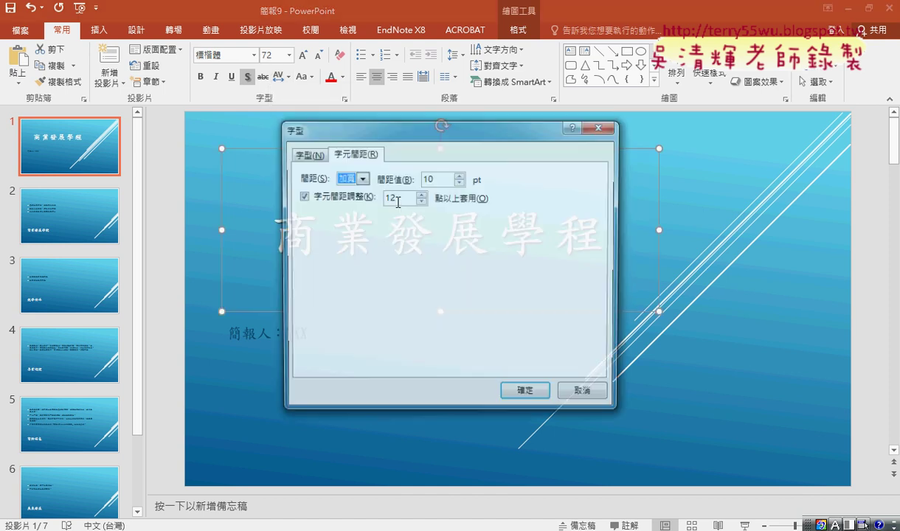
left_click_drag(385, 126, 394, 207)
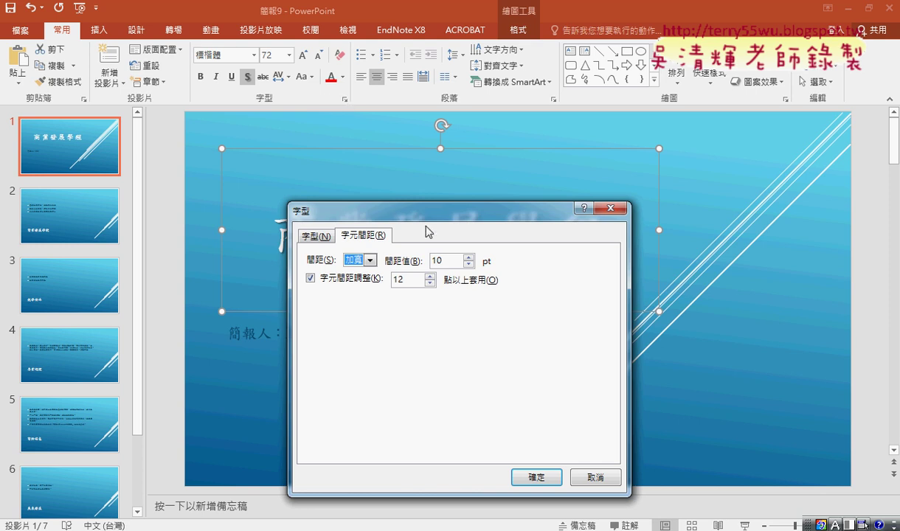
left_click_drag(430, 221, 434, 252)
double_click(441, 291)
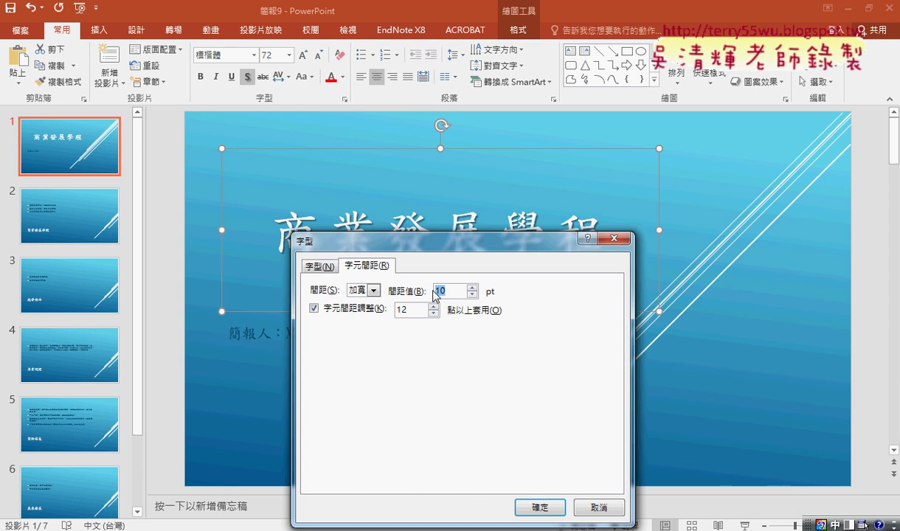
type("20")
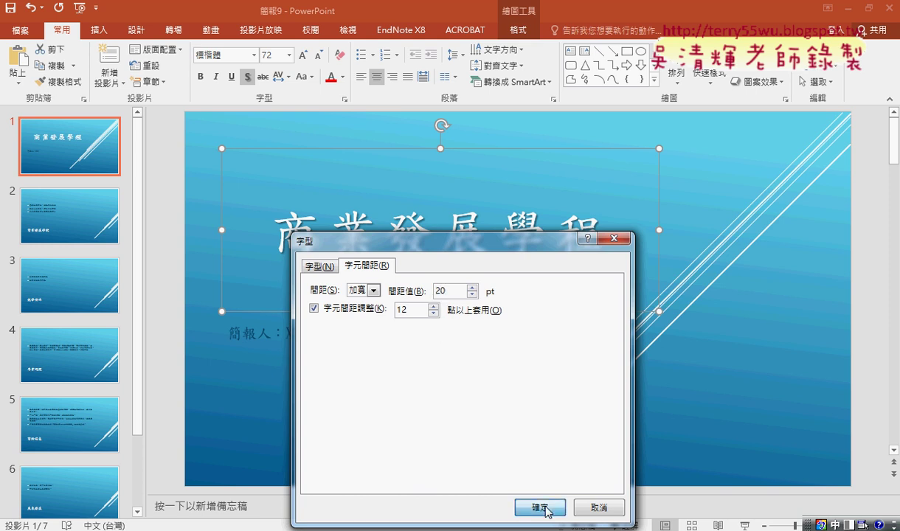
left_click(545, 507)
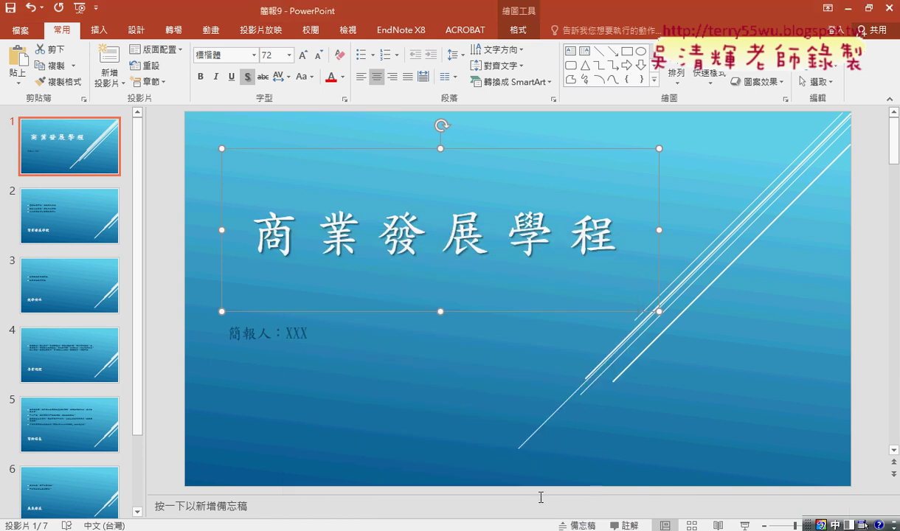
Undo the spacing back to 10 pt expanded and review requirement 4.B in the instructions PDF
key("ctrl+z")
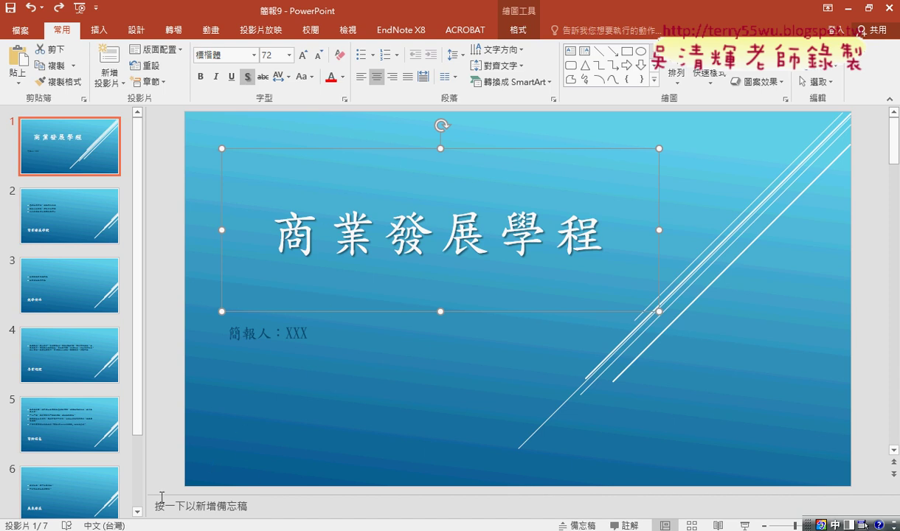
key("alt+Tab")
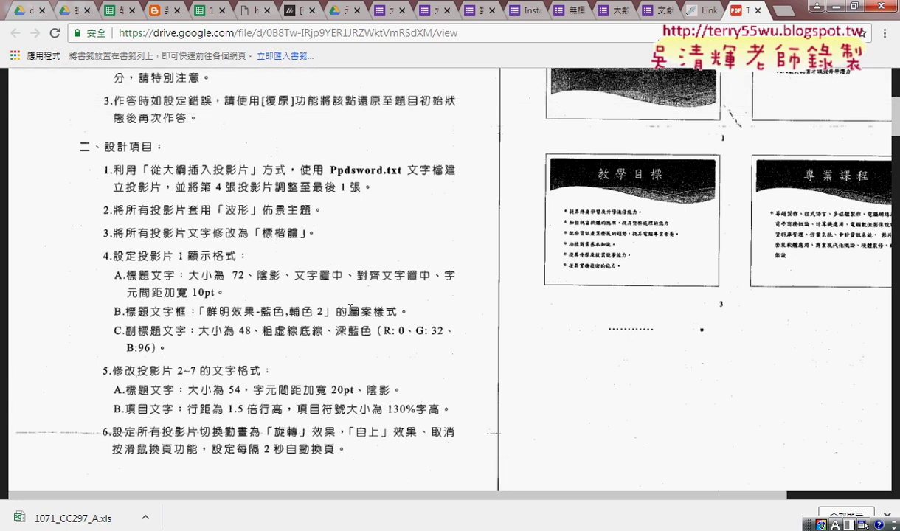
left_click_drag(348, 318, 402, 320)
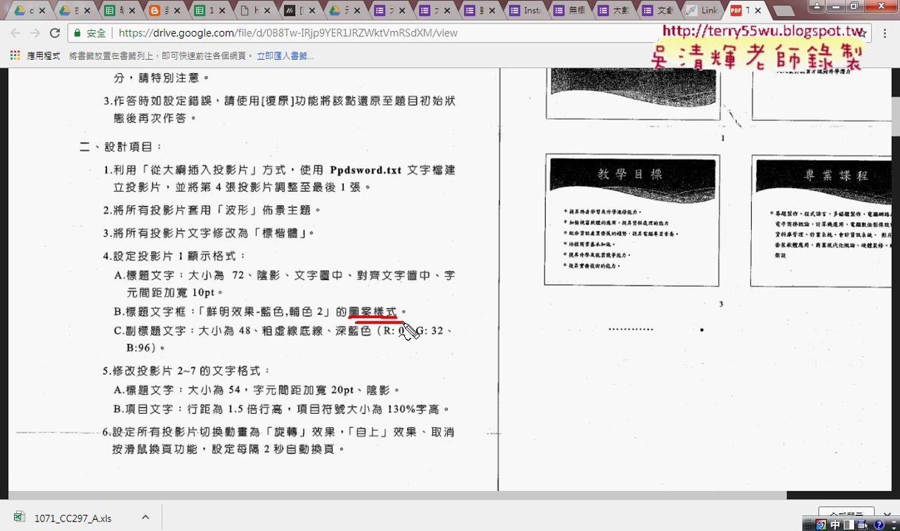
key("Escape")
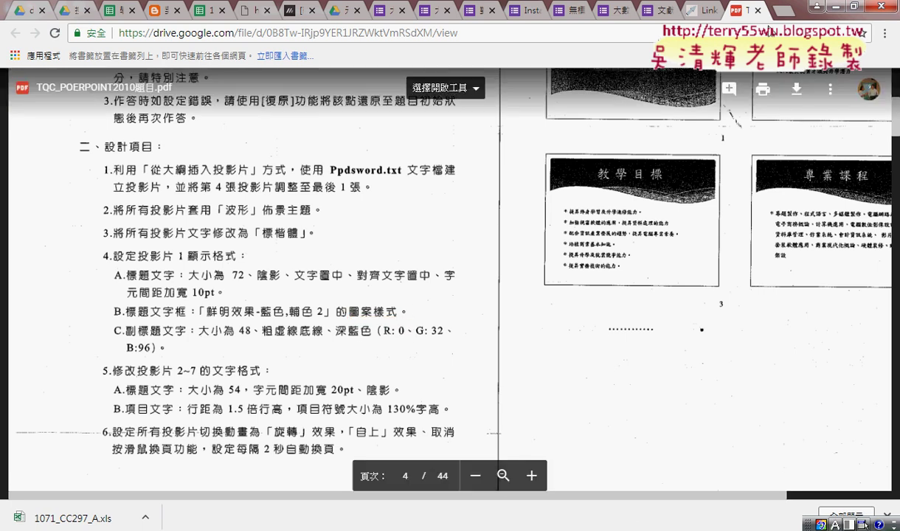
Apply the 鮮明效果 - 深藍, 輔色 1 shape style to the title box, then check the exam PDF
left_click(832, 7)
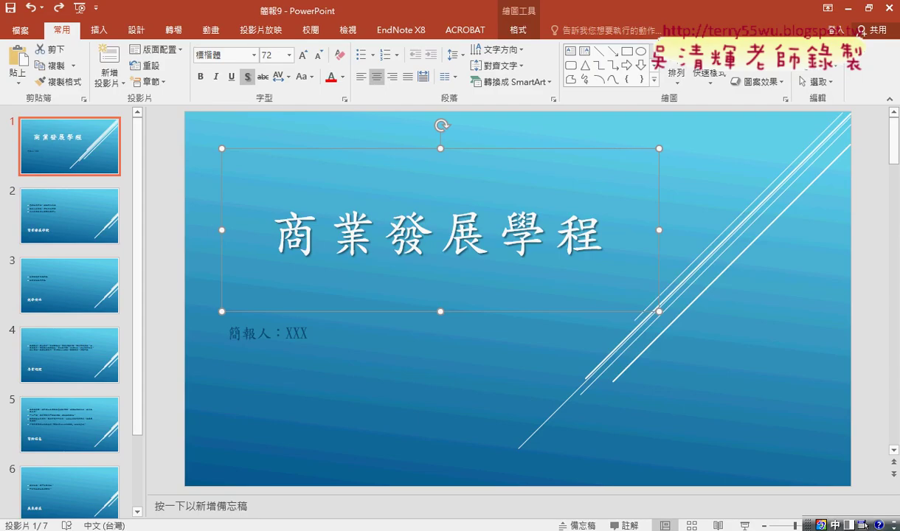
left_click(518, 30)
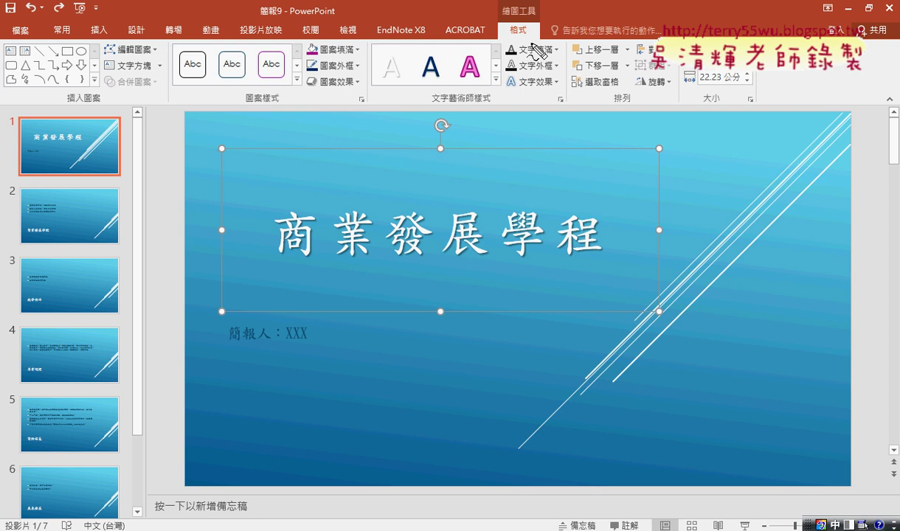
mouse_move(522, 28)
left_mouse_down()
mouse_move(521, 43)
mouse_move(503, 28)
left_mouse_up()
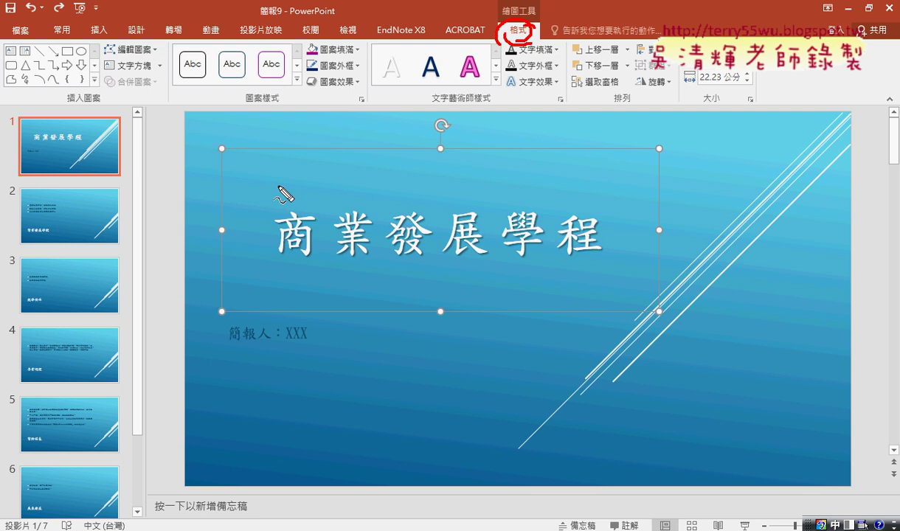
left_click_drag(267, 93, 279, 100)
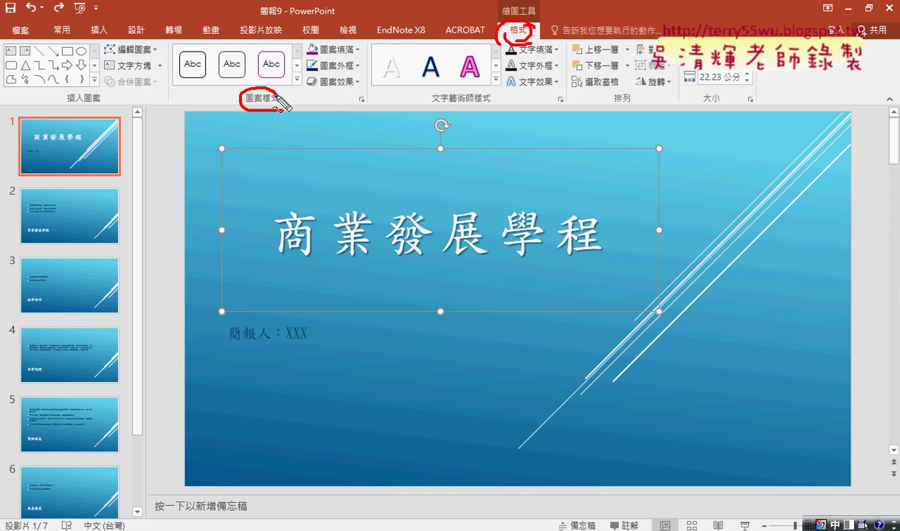
mouse_move(515, 43)
left_mouse_down()
mouse_move(282, 94)
mouse_move(292, 100)
mouse_move(301, 87)
left_mouse_up()
key("Escape")
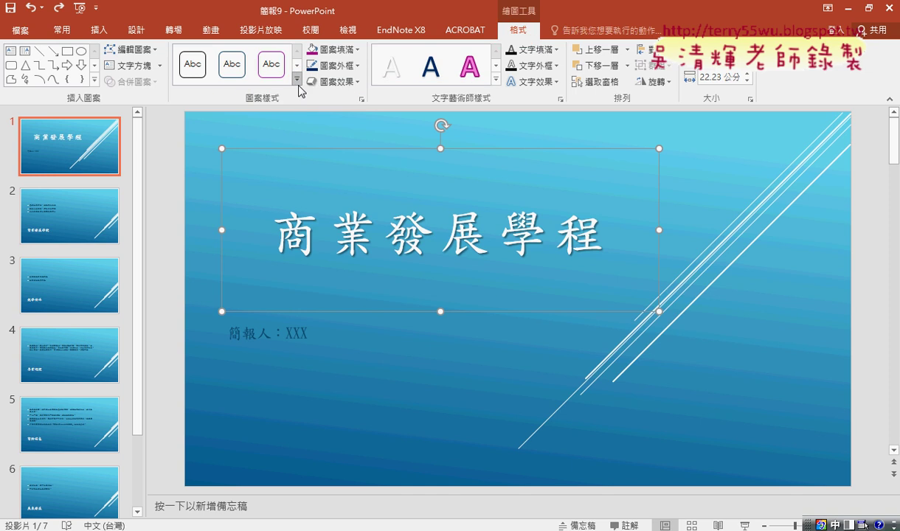
left_click(297, 79)
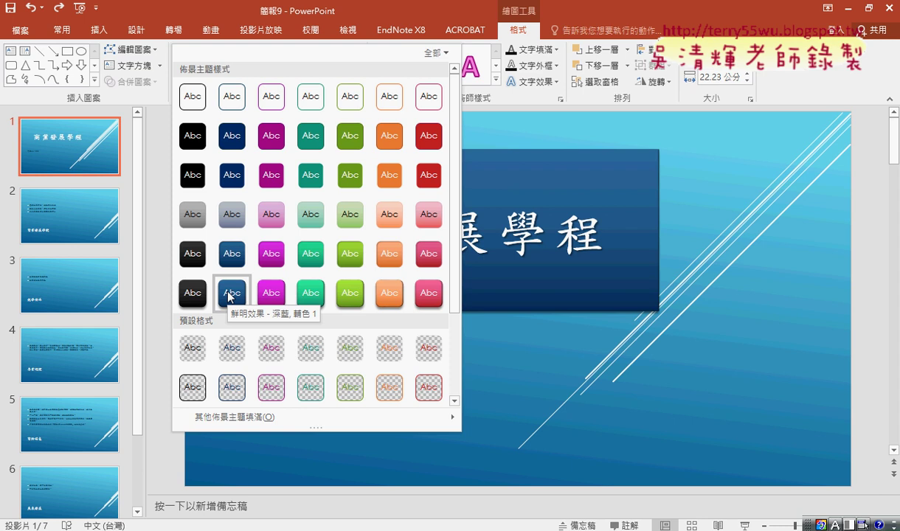
left_click(230, 293)
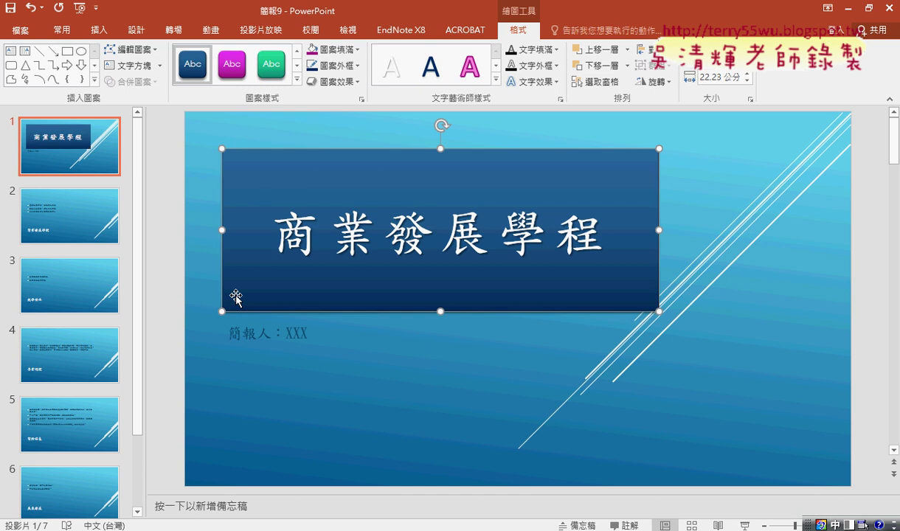
left_click(296, 81)
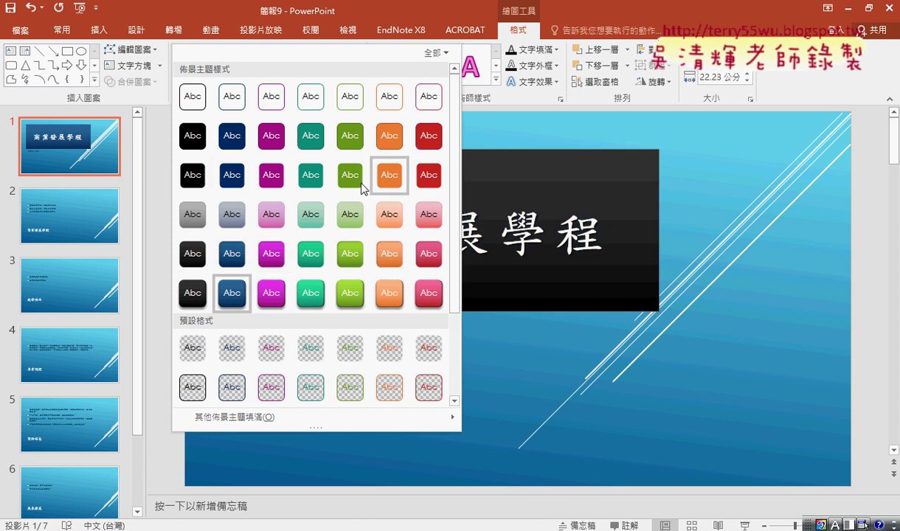
left_click(231, 296)
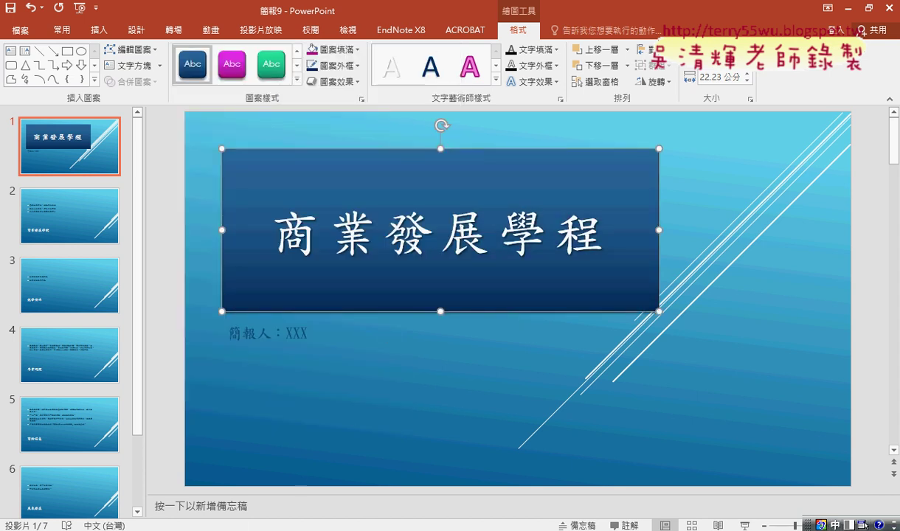
key("alt+Tab")
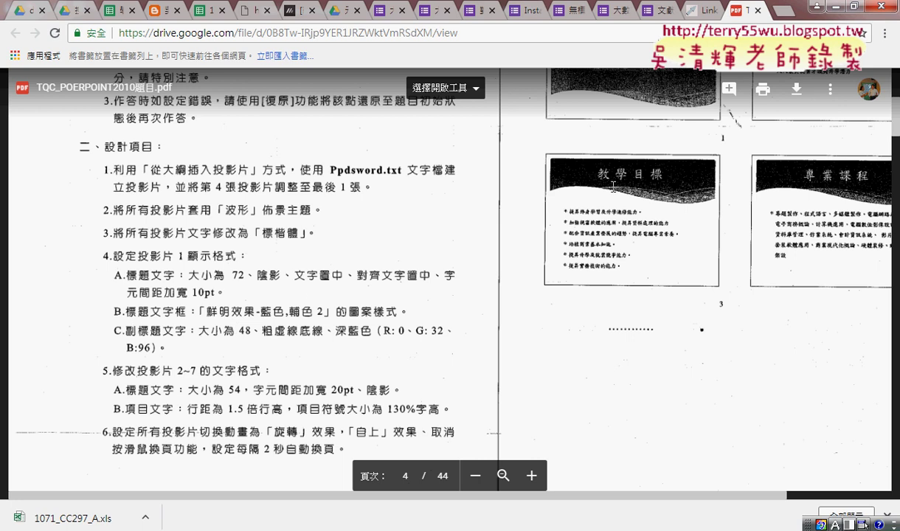
Select the whole subtitle placeholder 簡報人：XXX rather than its text
left_click(834, 6)
left_click(293, 334)
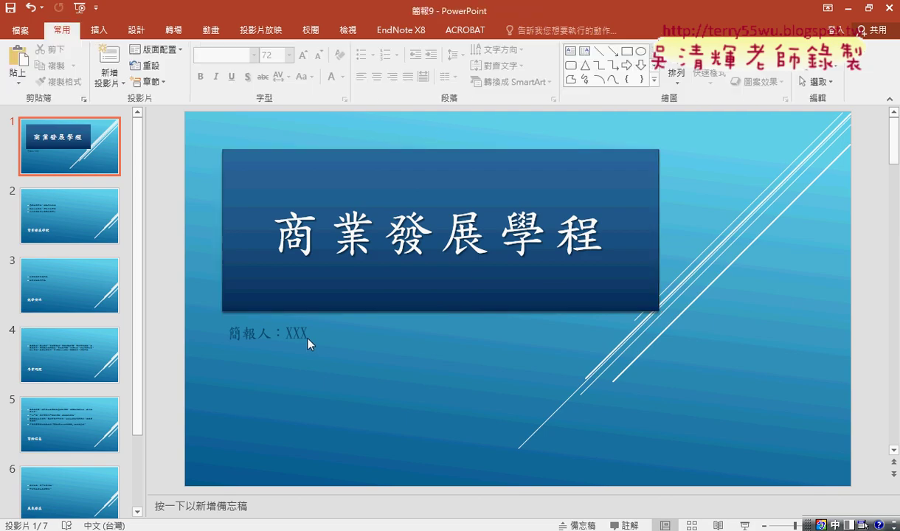
left_click(270, 322)
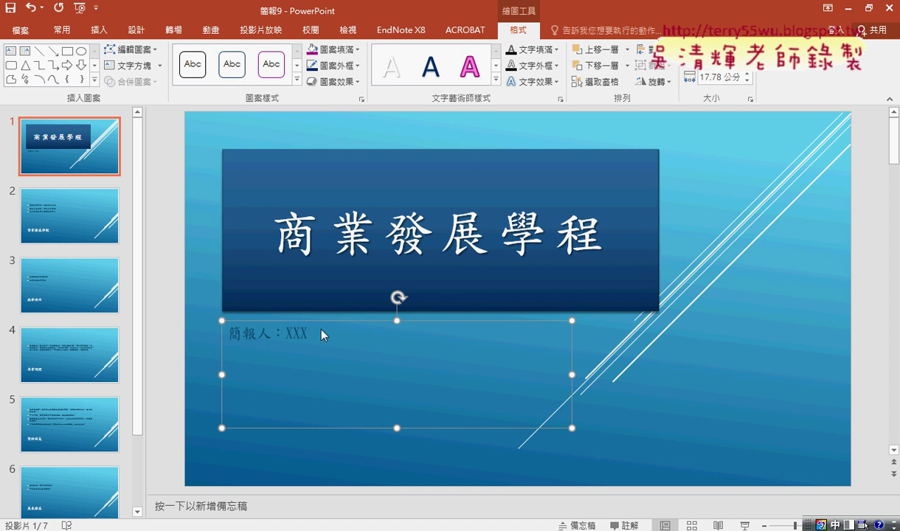
left_click(680, 384)
left_click(280, 322)
left_click_drag(224, 333, 324, 342)
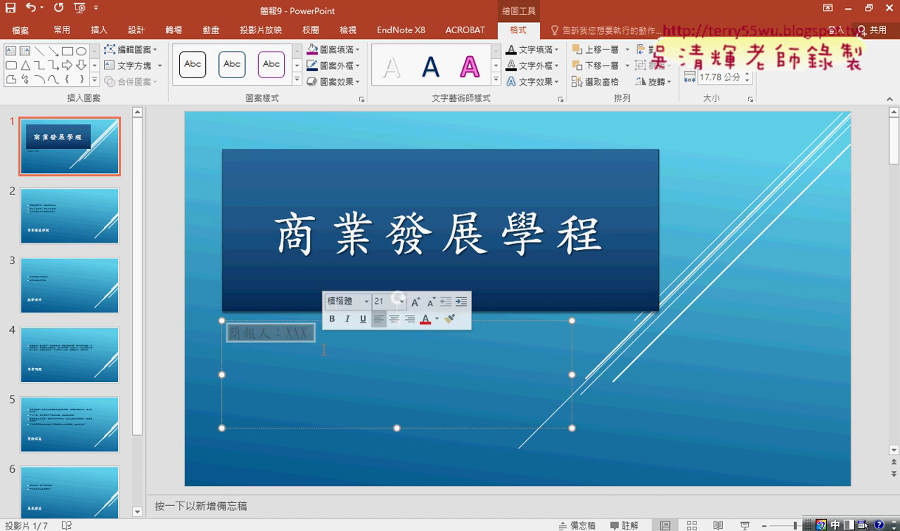
left_click(299, 322)
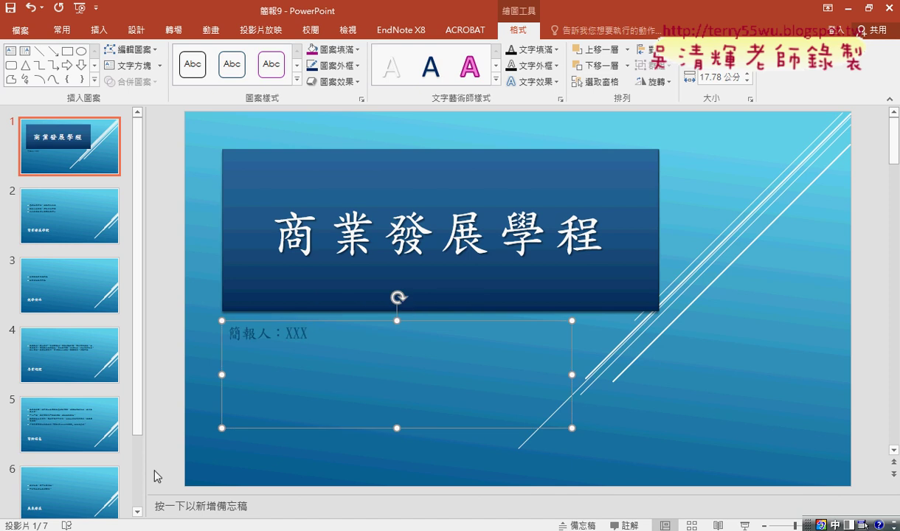
Check the subtitle requirements in the exam PDF and return to the Home font options
left_click(181, 473)
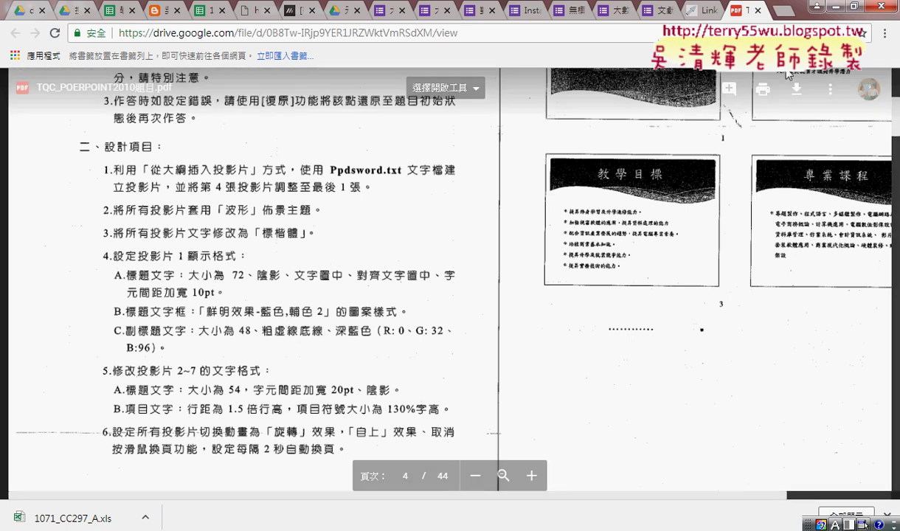
left_click(836, 7)
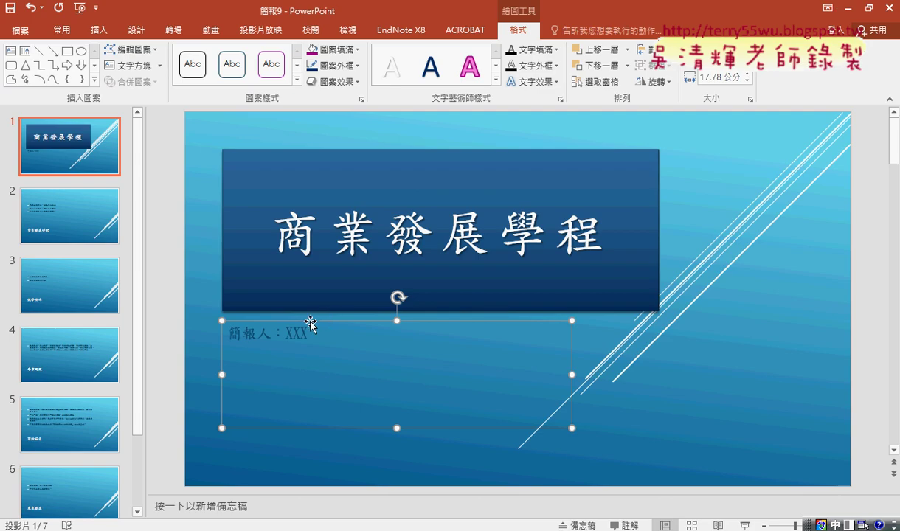
left_click(62, 30)
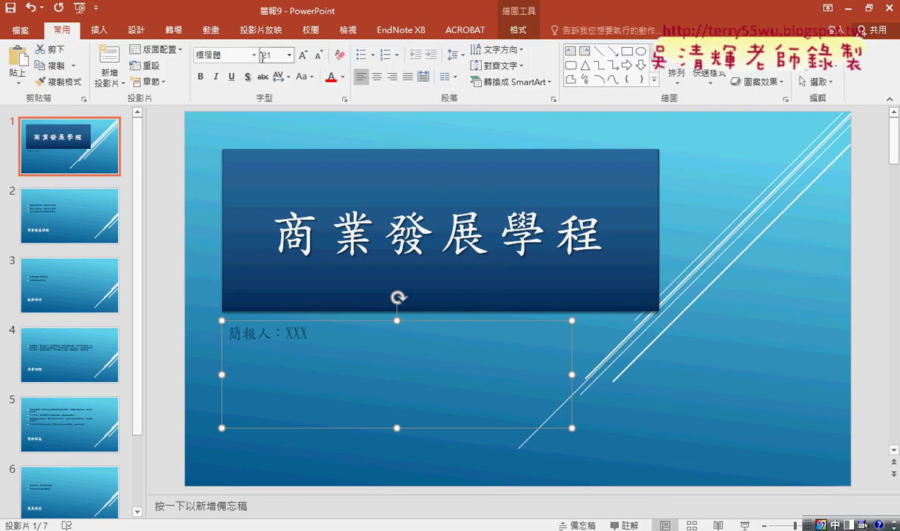
Set the subtitle 簡報人：XXX to 48 pt dark blue and open the Font dialog
left_click(289, 57)
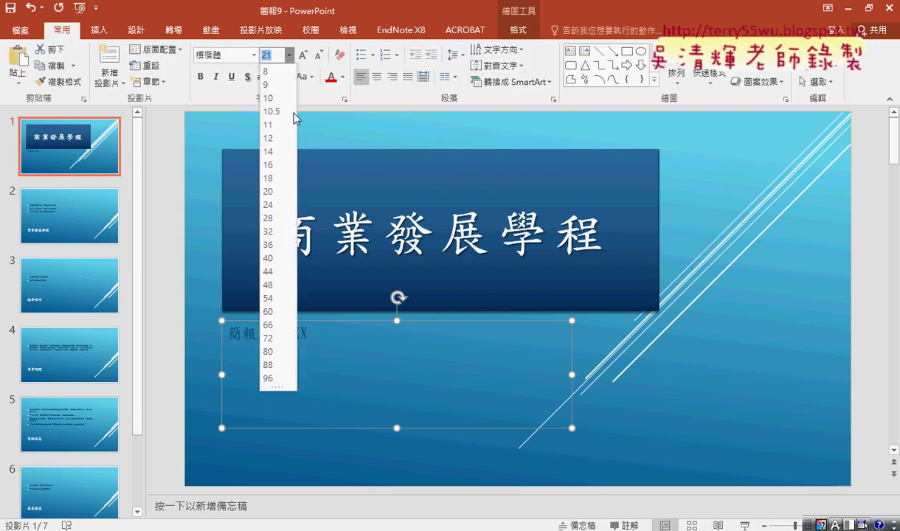
left_click(272, 286)
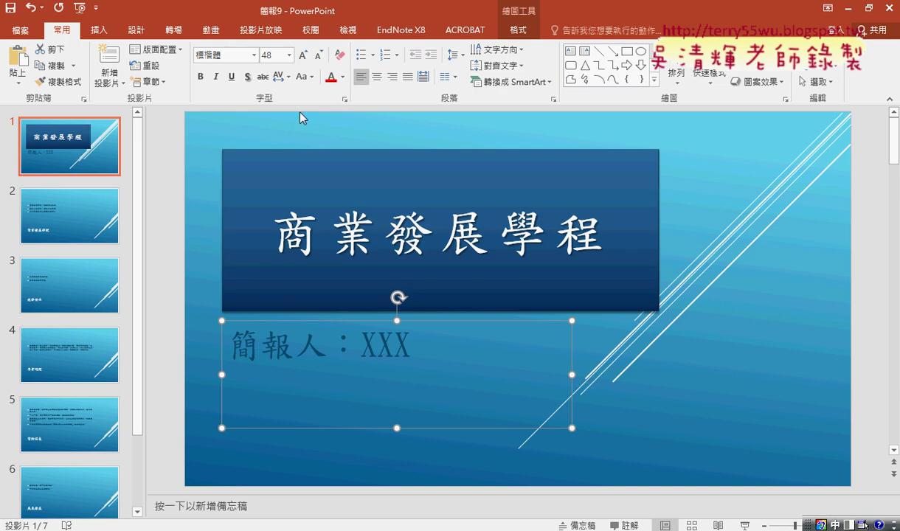
left_click(342, 77)
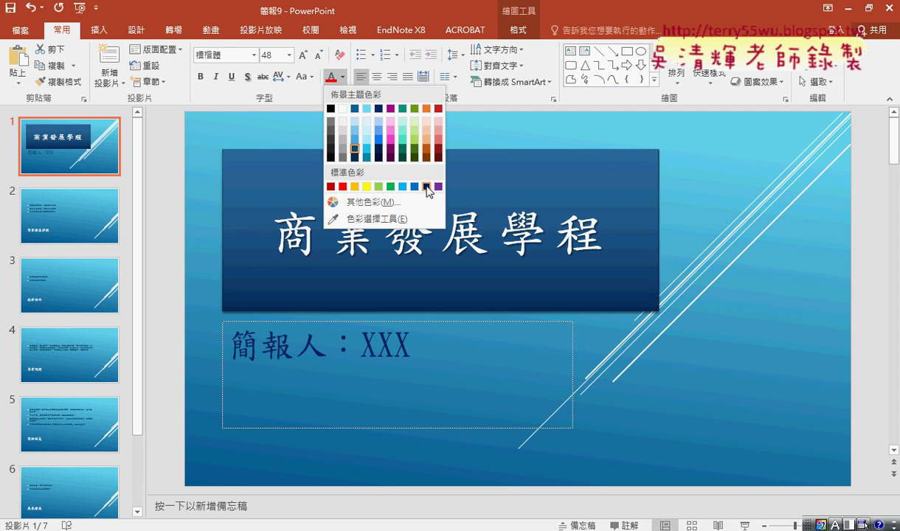
left_click(426, 187)
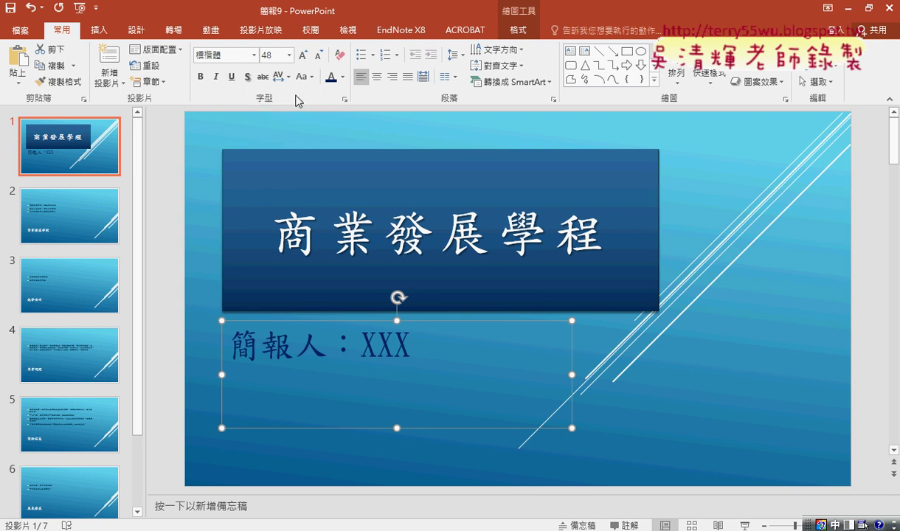
left_click(345, 100)
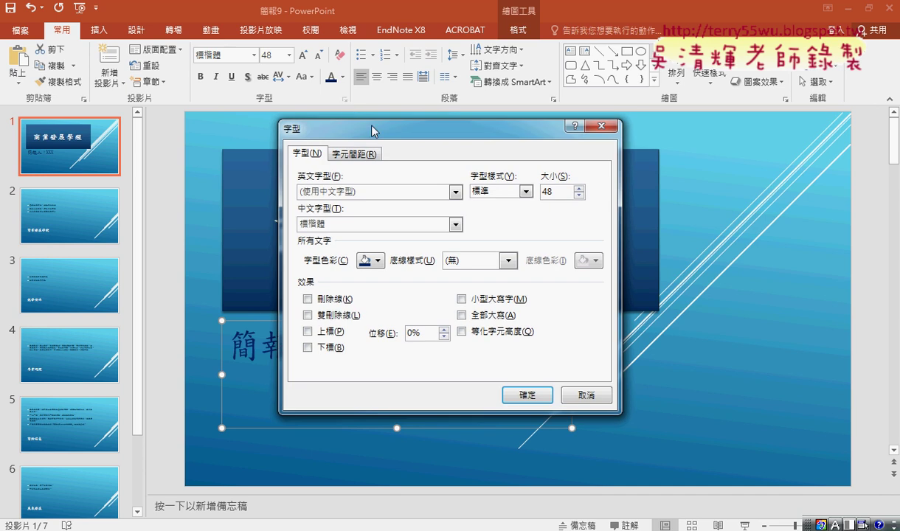
Give the subtitle a dark-blue 粗虛線 thick dotted underline and confirm the Font dialog
mouse_move(395, 136)
left_mouse_down()
mouse_move(494, 130)
mouse_move(565, 90)
left_mouse_up()
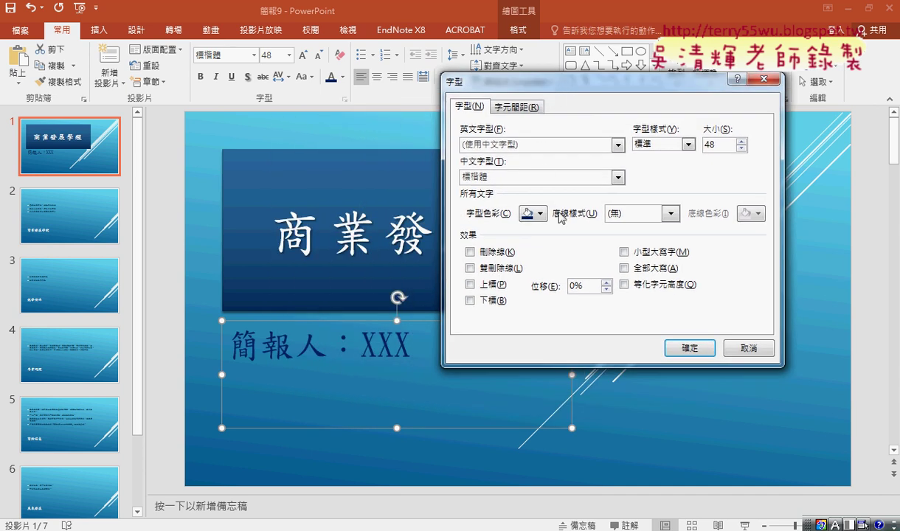
left_click(647, 213)
left_click_drag(670, 256, 677, 278)
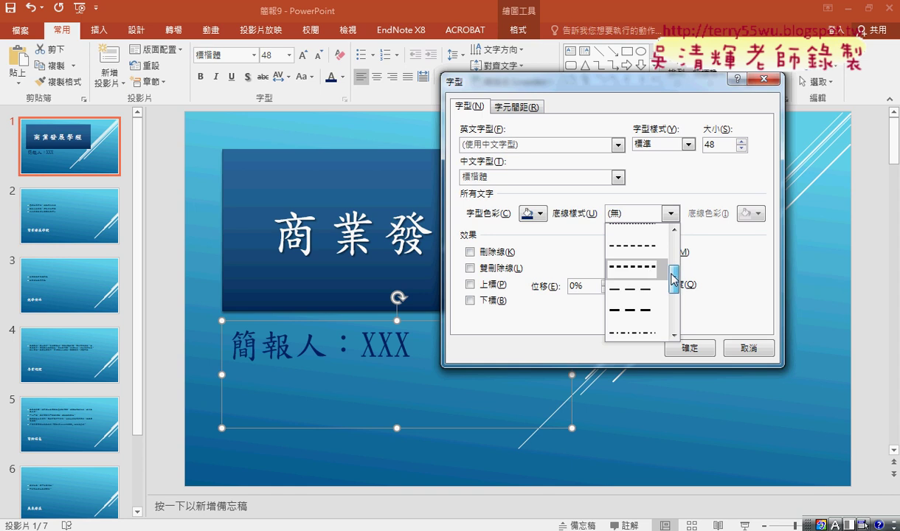
mouse_move(674, 275)
left_mouse_down()
mouse_move(670, 267)
mouse_move(675, 284)
left_mouse_up()
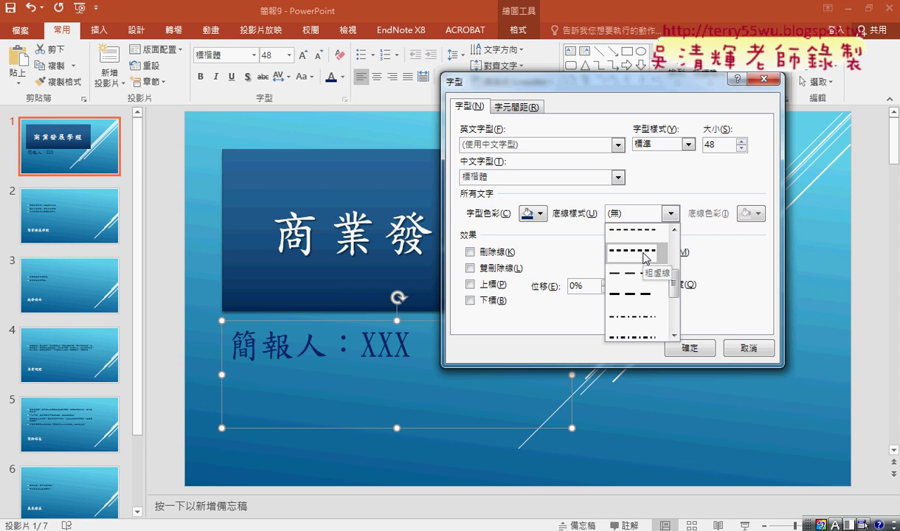
left_click(645, 257)
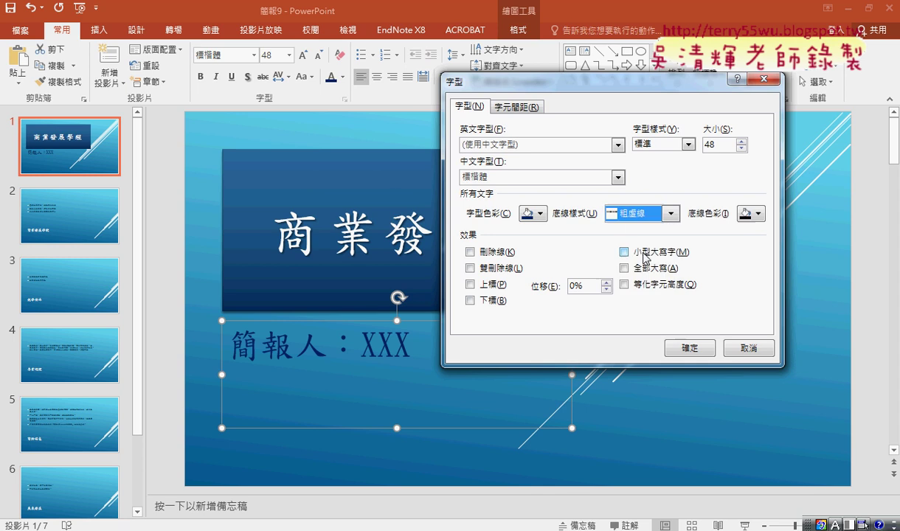
left_click(865, 526)
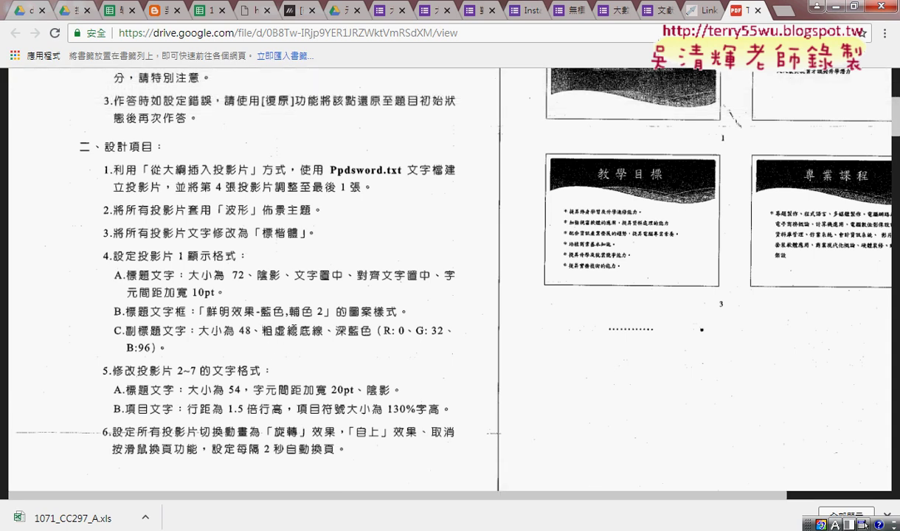
left_click(841, 6)
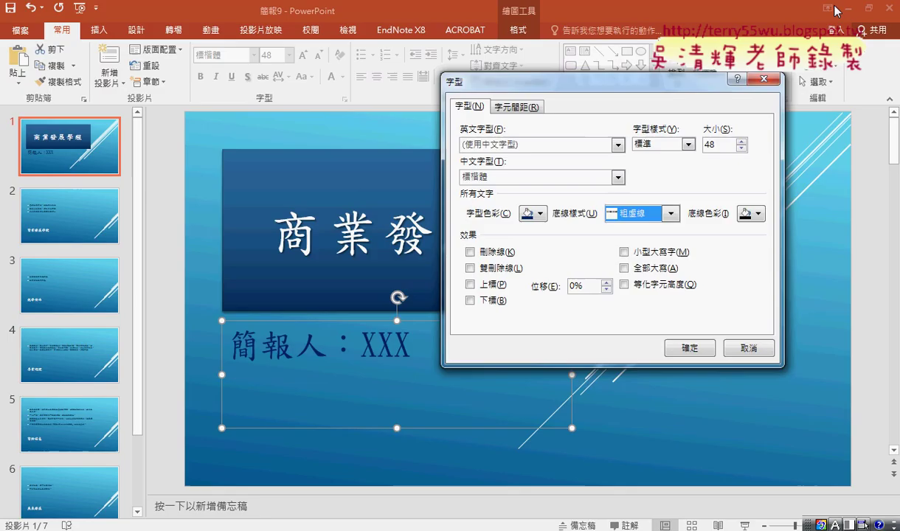
left_click(748, 215)
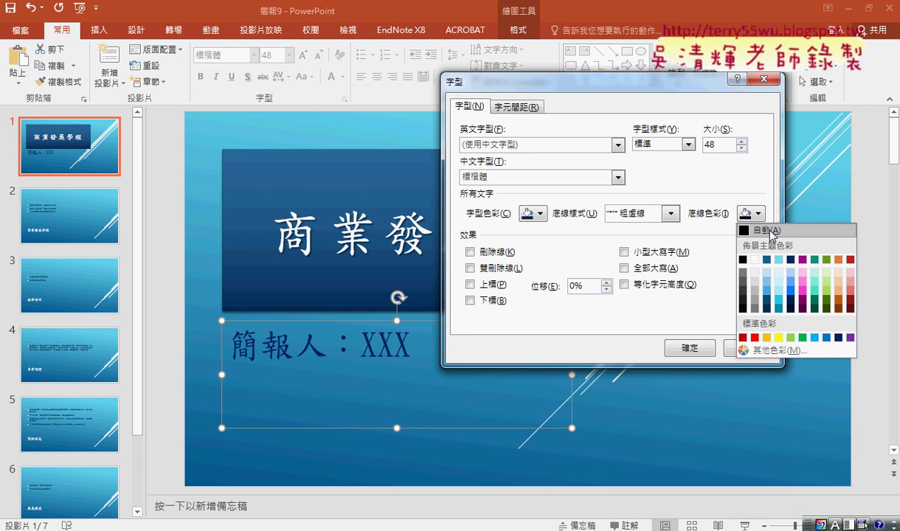
left_click(839, 338)
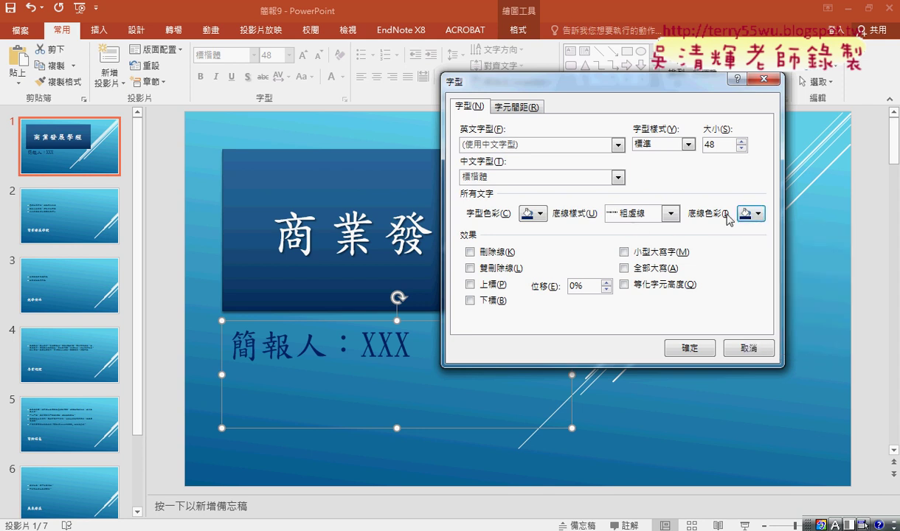
left_click(689, 349)
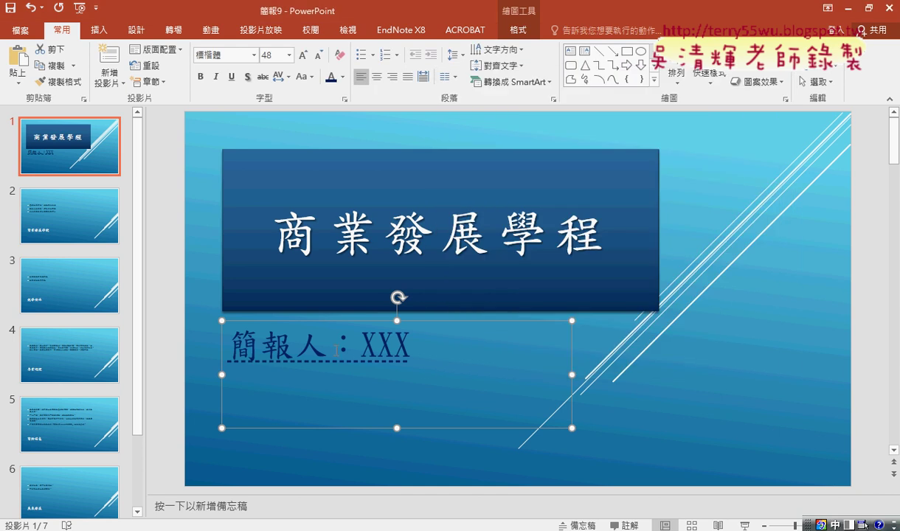
Compare against slide 1 of reference 102.pptx, then deselect the subtitle in 簡報9 and return to the PDF
mouse_move(317, 528)
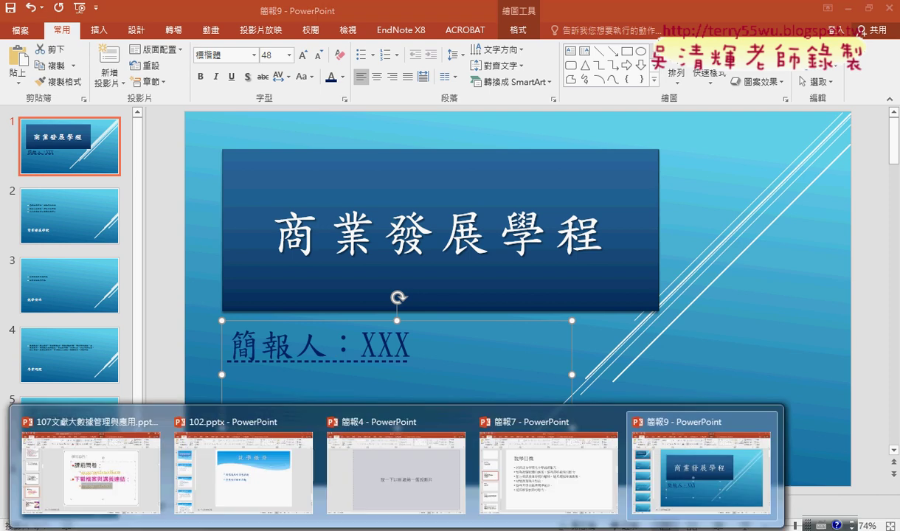
left_click(263, 494)
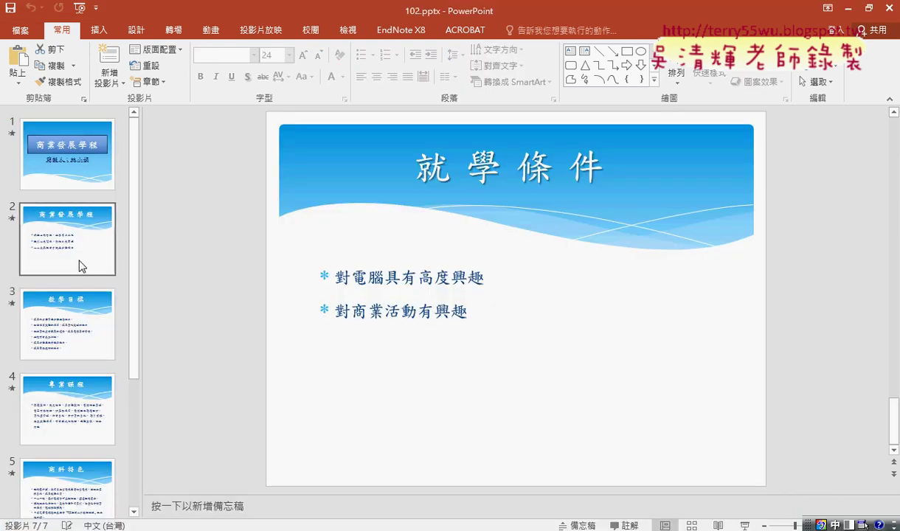
left_click(65, 169)
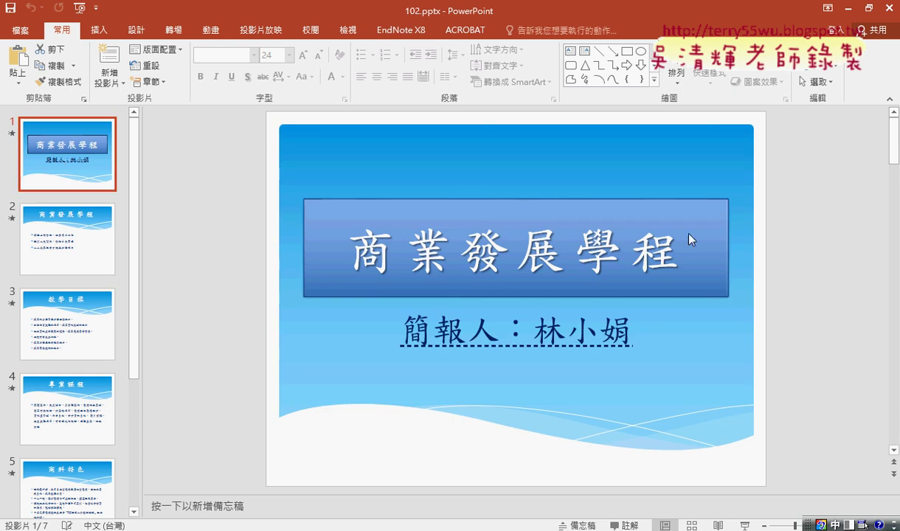
left_click(848, 8)
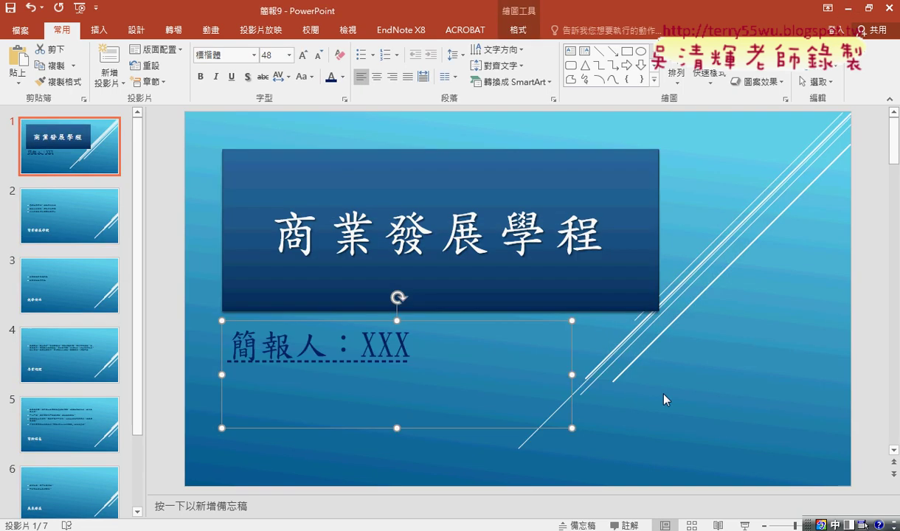
left_click(641, 373)
key("alt+Tab")
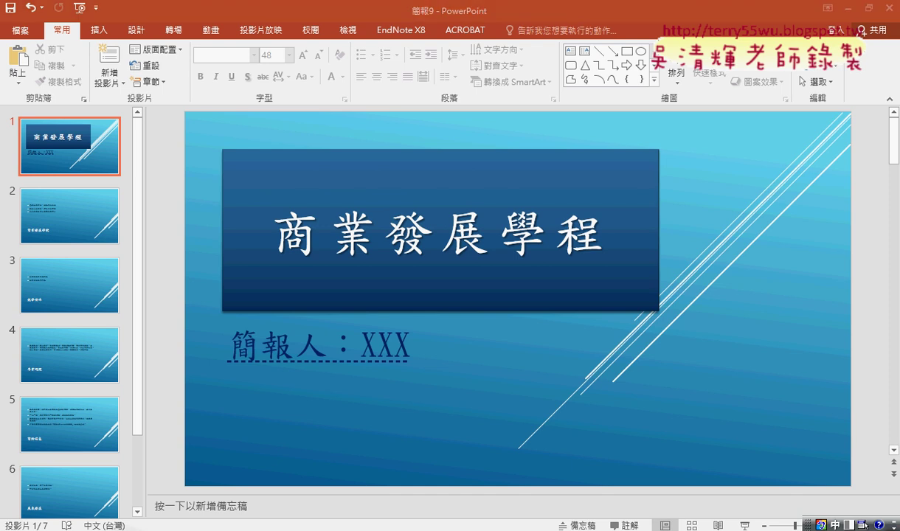